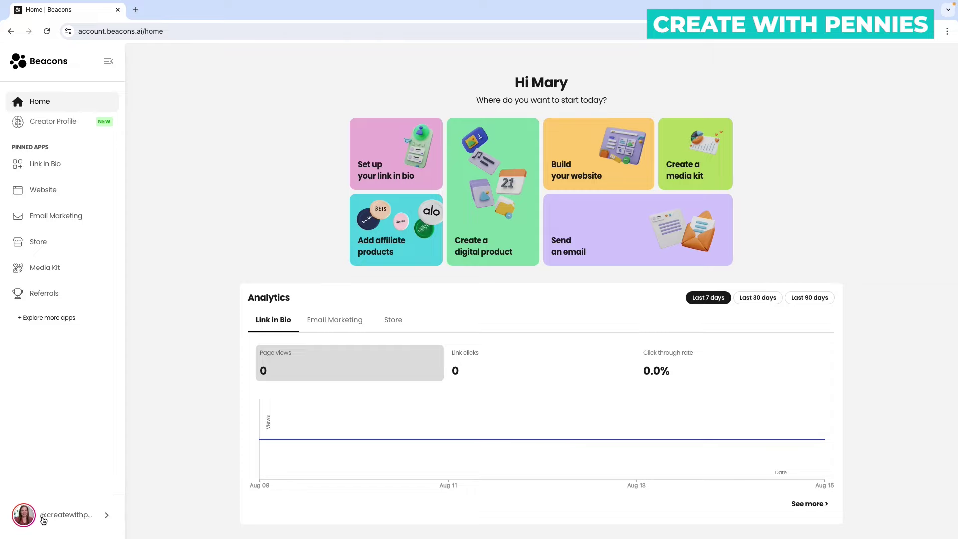
Step: Go to Account settings > Billing, showing the Creator Pro monthly plan at $10/month
click(108, 517)
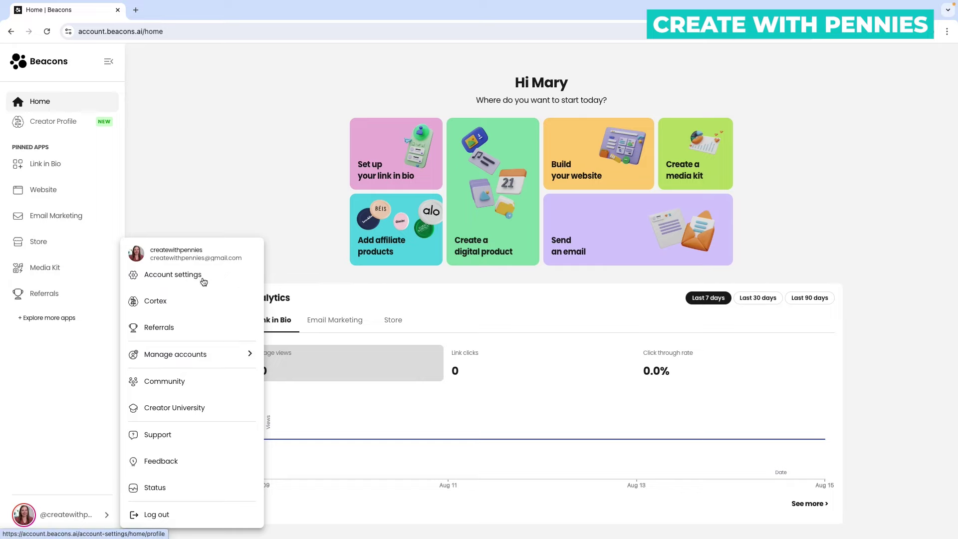
click(162, 278)
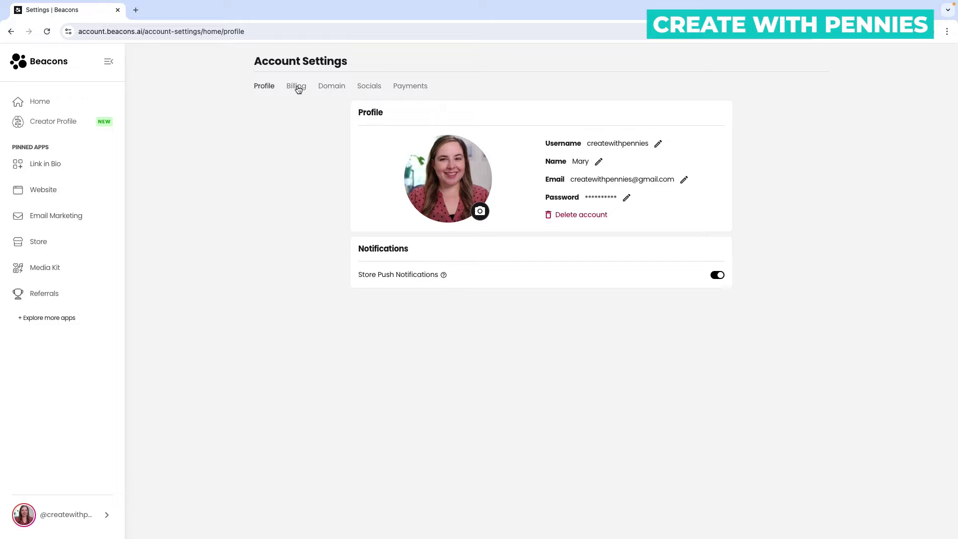
click(298, 87)
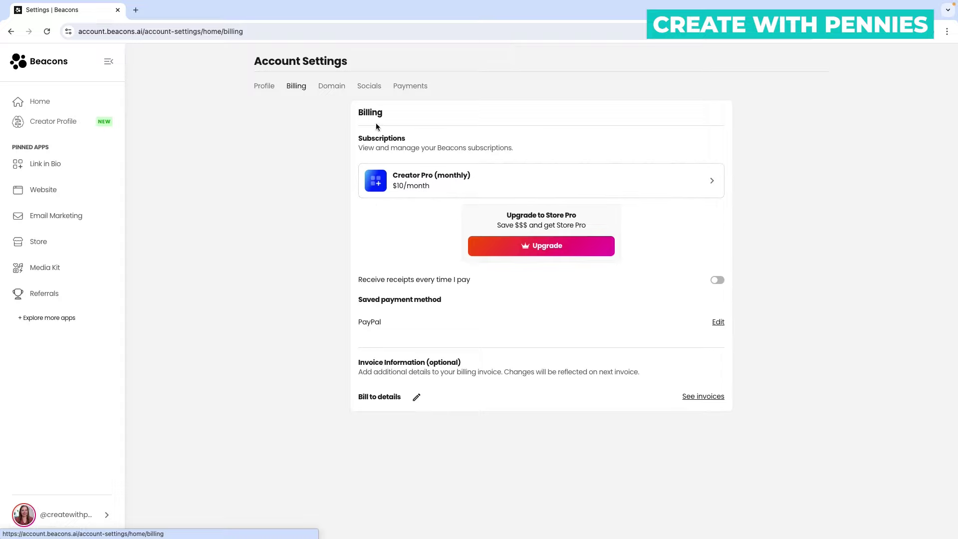
Step: Open the Creator Pro plan details and begin canceling the subscription
click(714, 181)
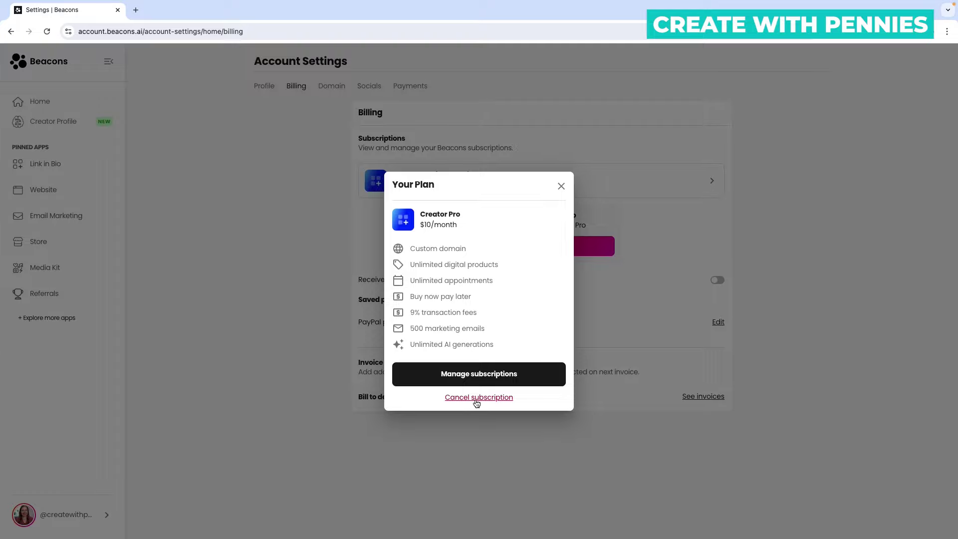
click(477, 399)
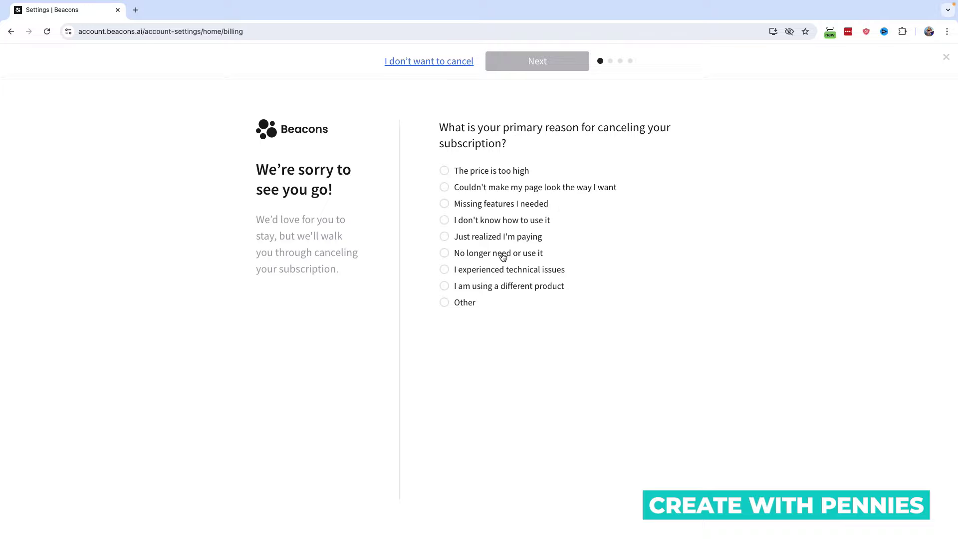
Step: Answer the cancellation survey with reason 'No longer need or use it' and 'none' twice
click(477, 255)
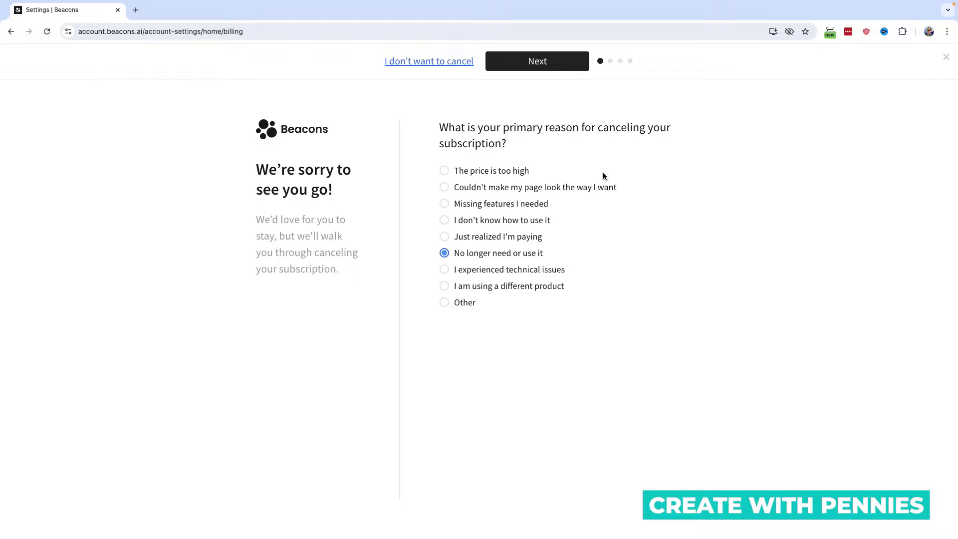
click(528, 62)
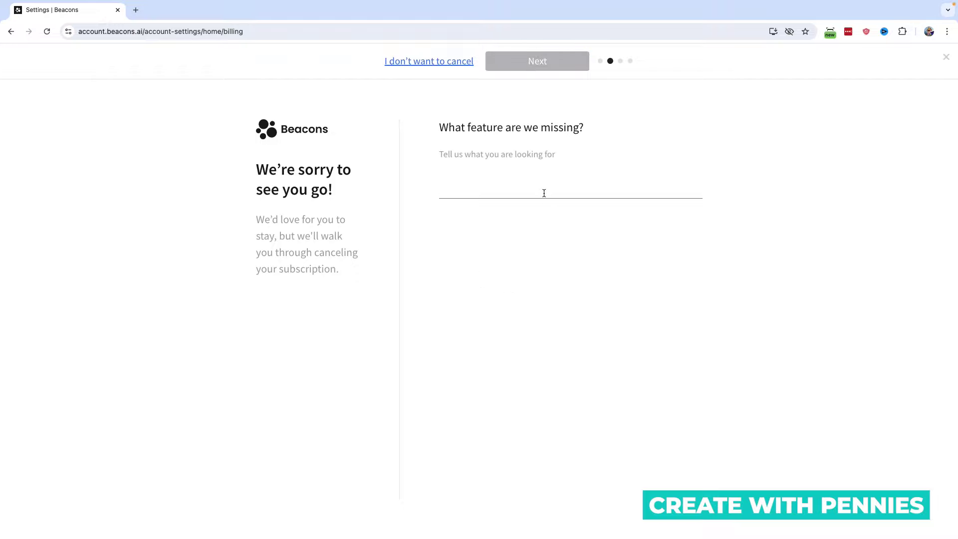
text(none)
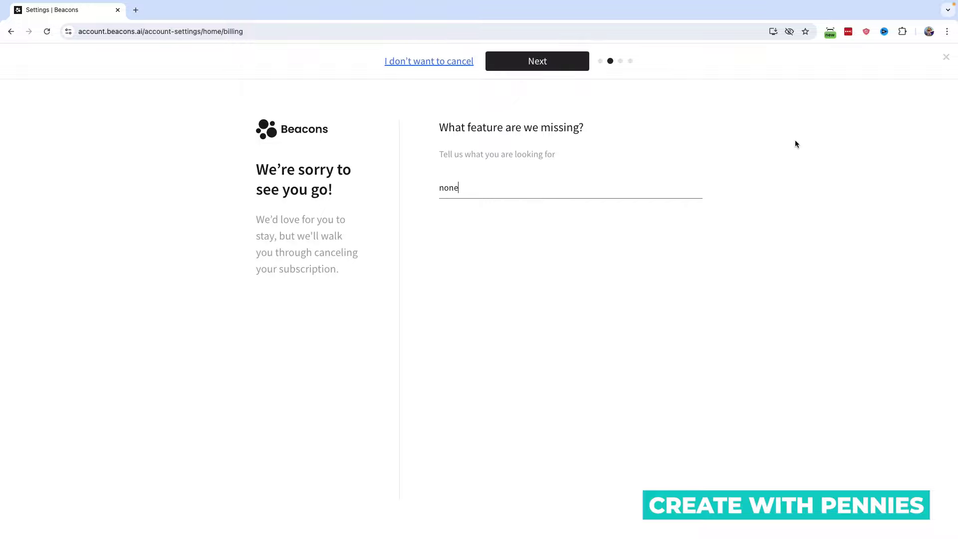
click(546, 60)
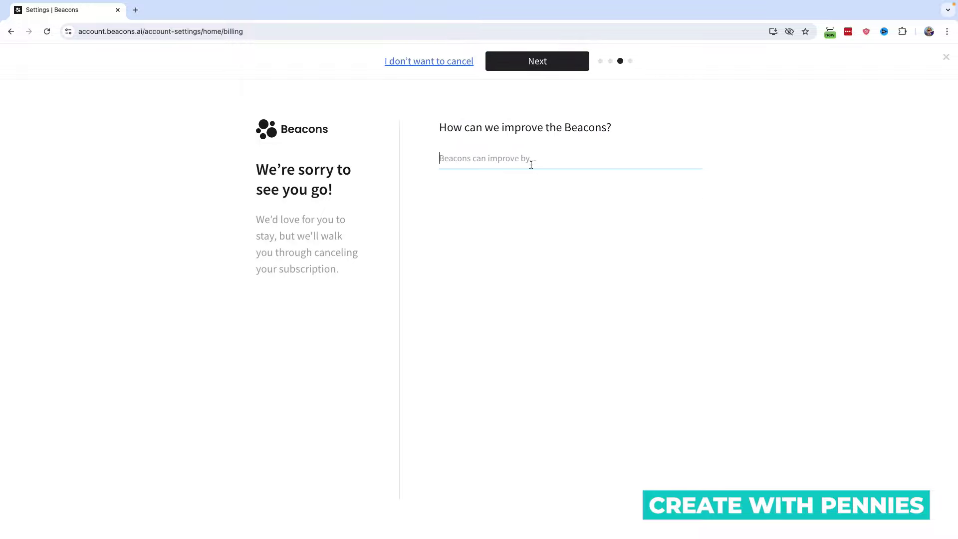
text(non)
text(e)
click(535, 61)
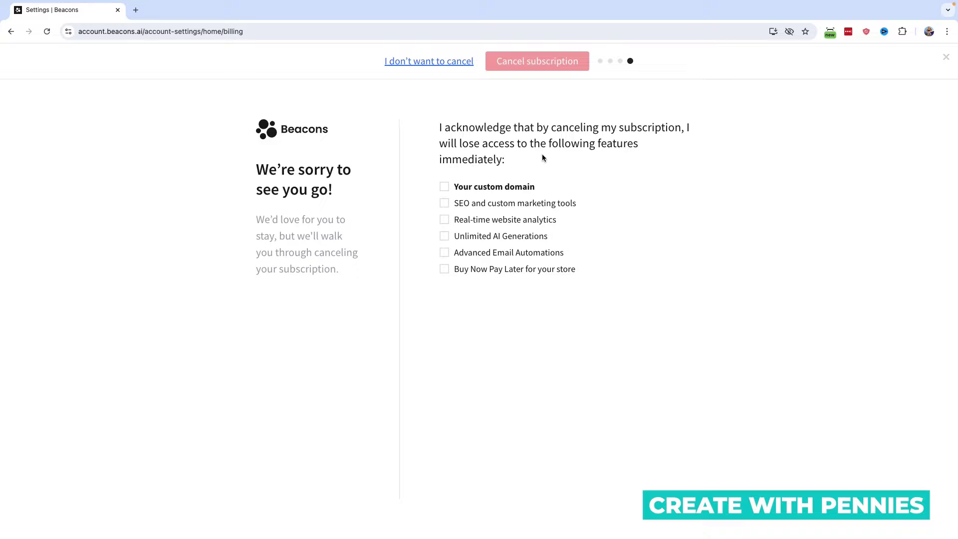
Step: Acknowledge losing custom domain, SEO, AI, email automations and Buy Now Pay Later, then submit
click(445, 187)
click(444, 204)
click(444, 236)
click(444, 252)
click(445, 269)
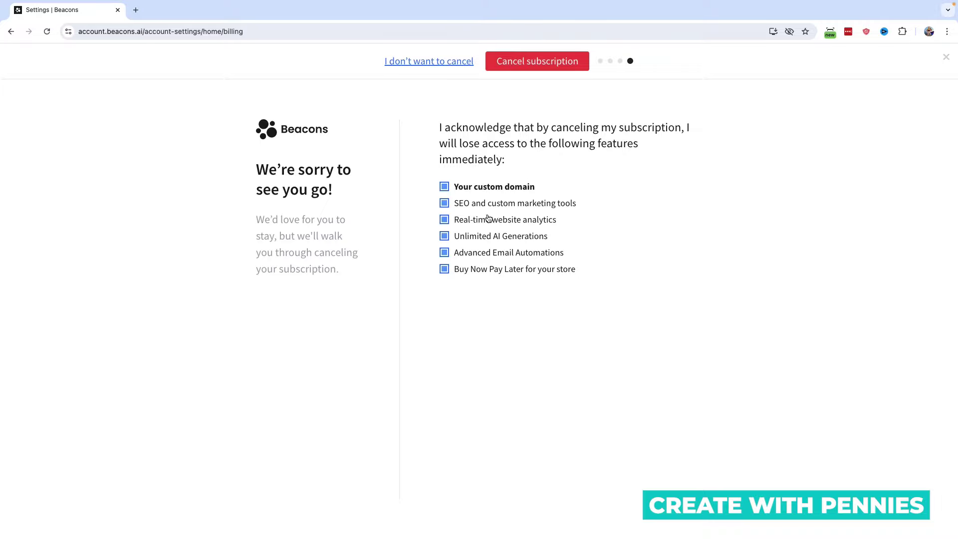
click(531, 61)
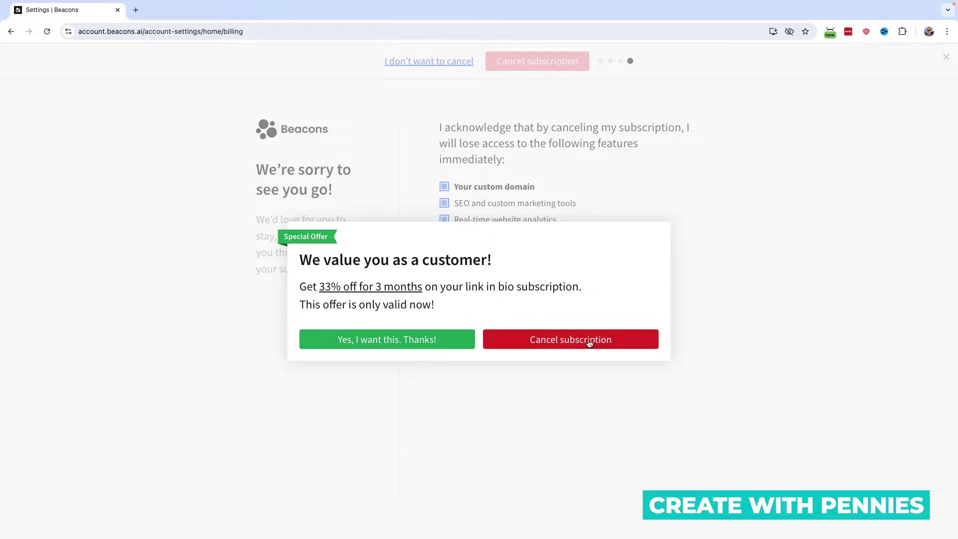
Step: Decline the 33%-off-for-3-months offer and confirm the cancellation
click(631, 341)
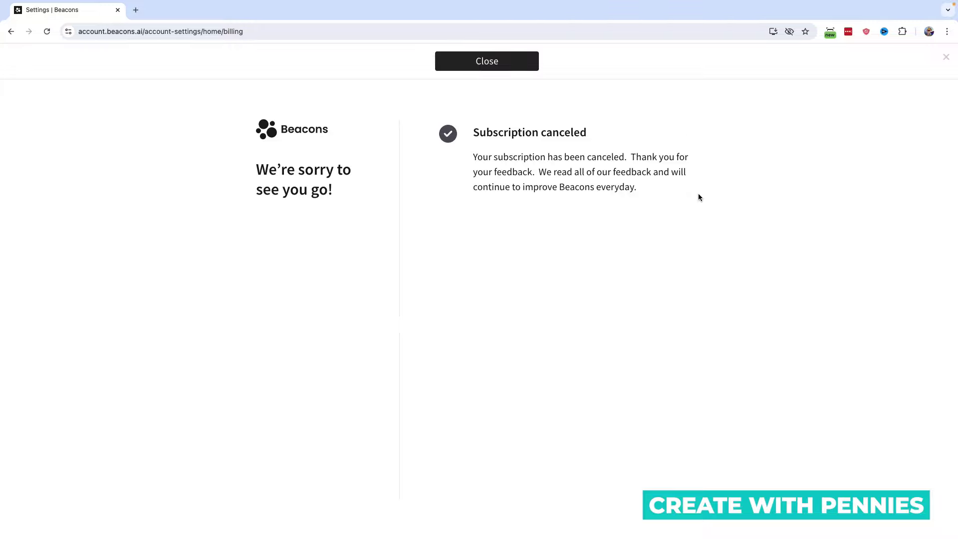
Step: Close the confirmation, reload the billing page, and review then dismiss the Creator Pro upgrade overview
click(487, 61)
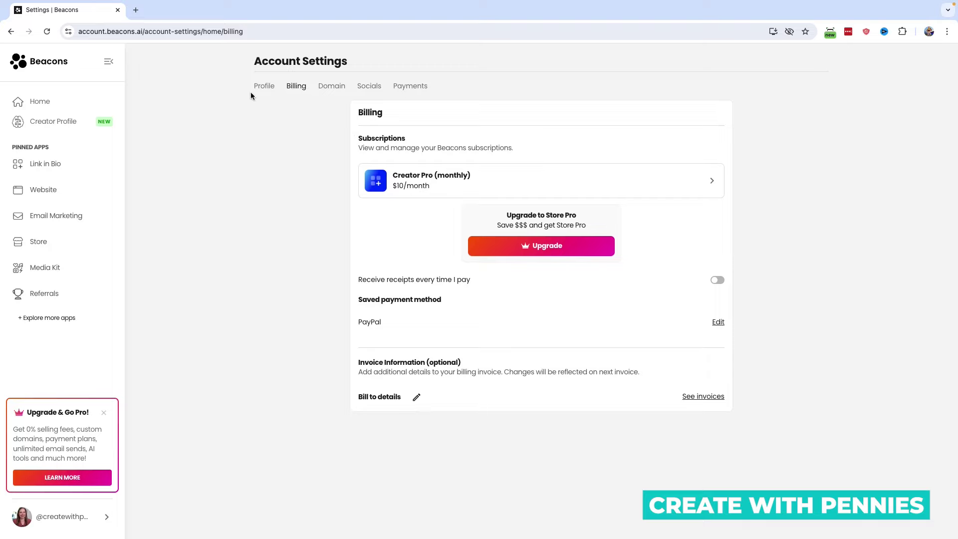
click(46, 31)
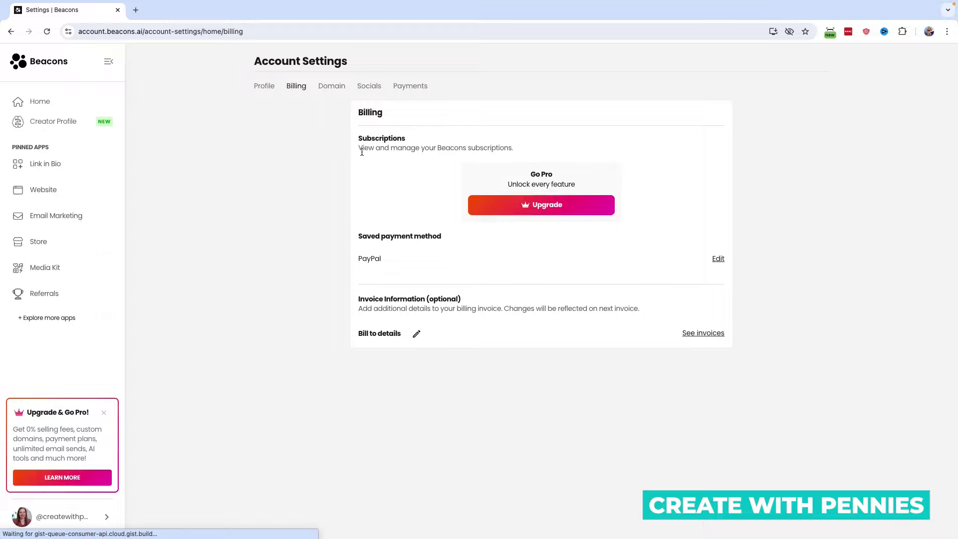
click(547, 205)
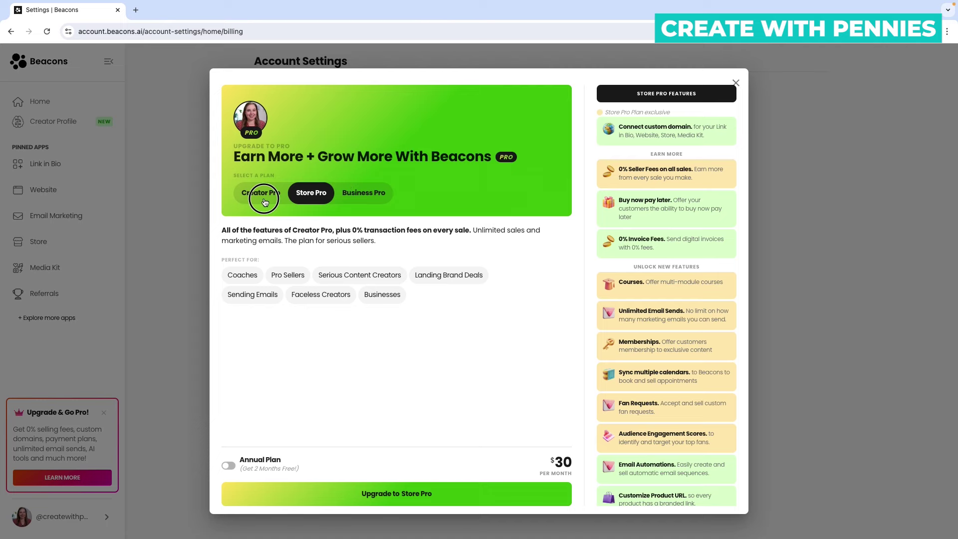
click(260, 192)
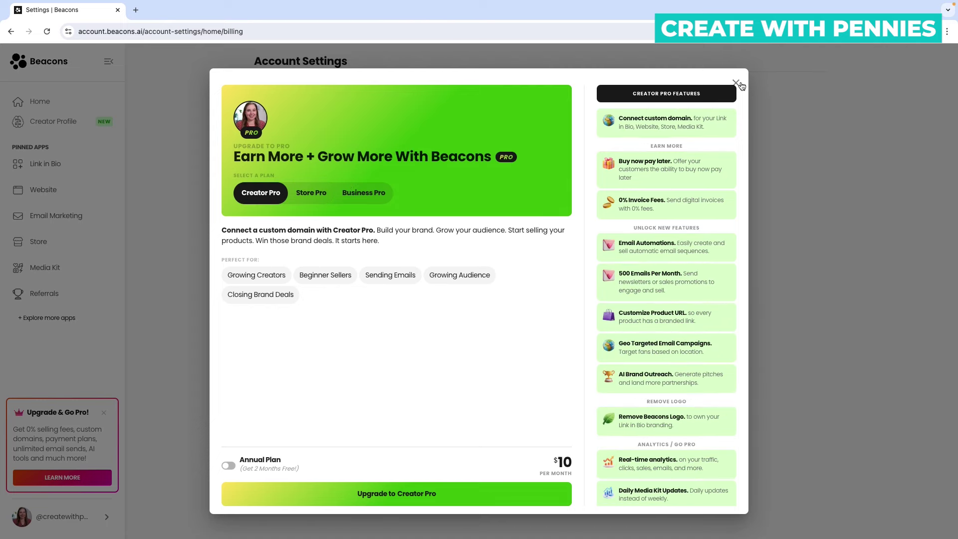
click(736, 83)
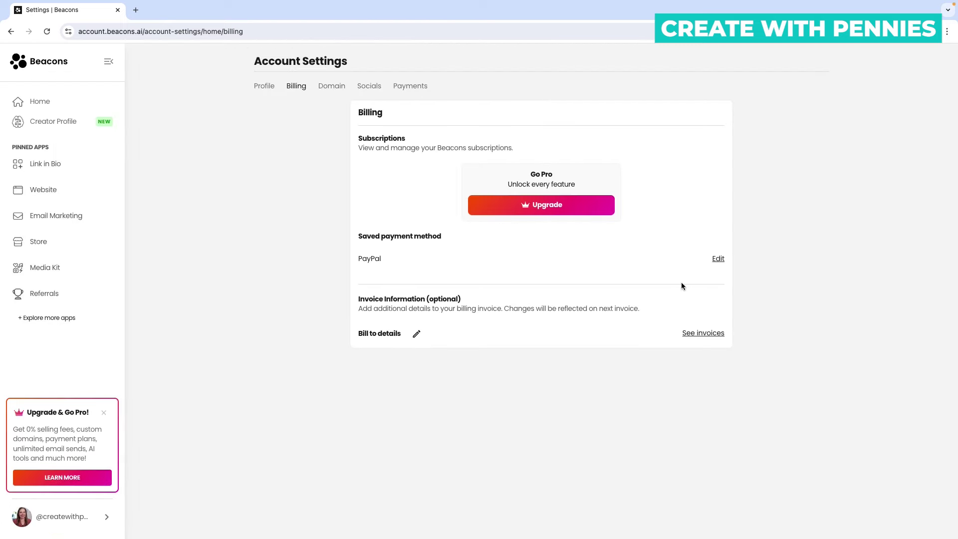